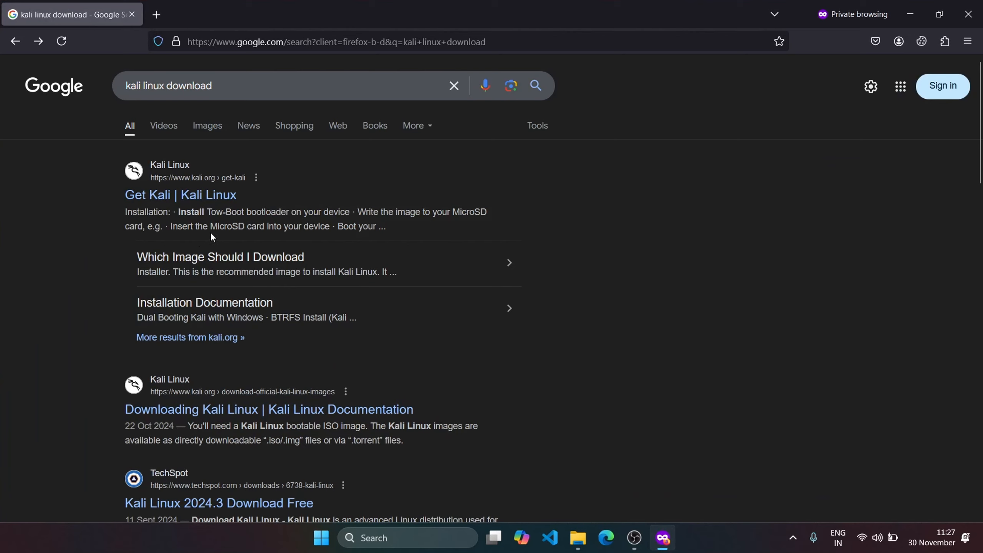
# - Start downloading the recommended 64-bit Installer image from the Get Kali page of the official Kali Linux site
pyautogui.click(177, 201)
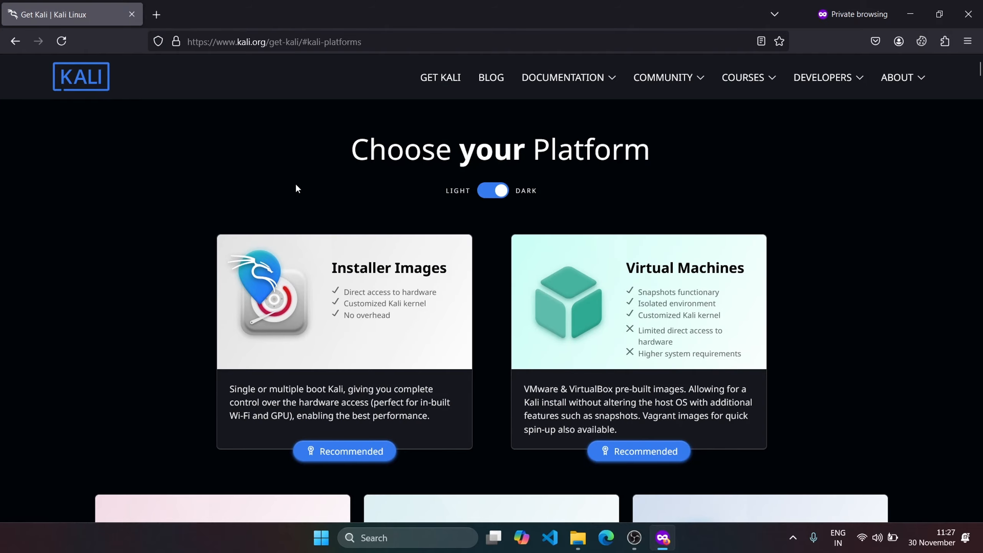
pyautogui.scroll(-15, 500, 207)
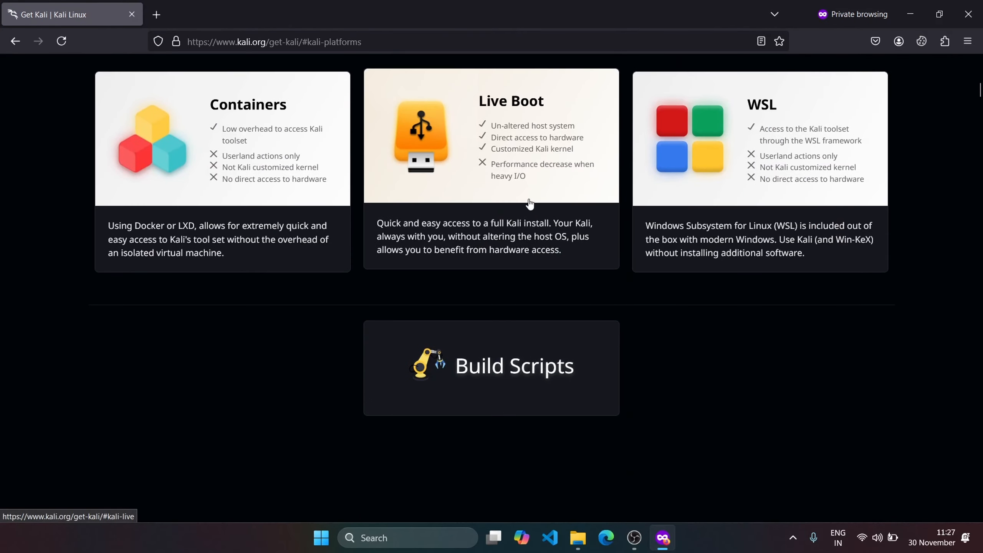
pyautogui.scroll(-10, 484, 215)
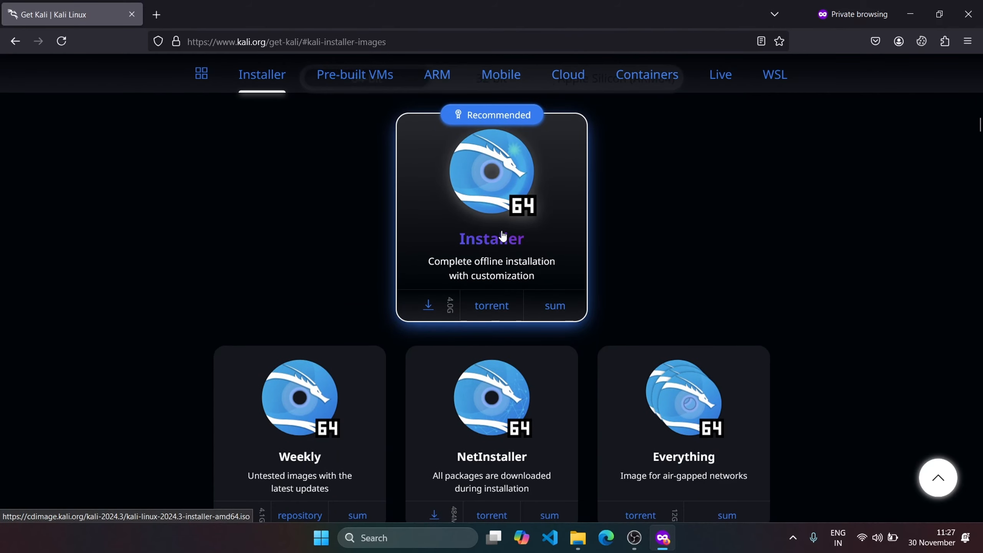
pyautogui.click(480, 237)
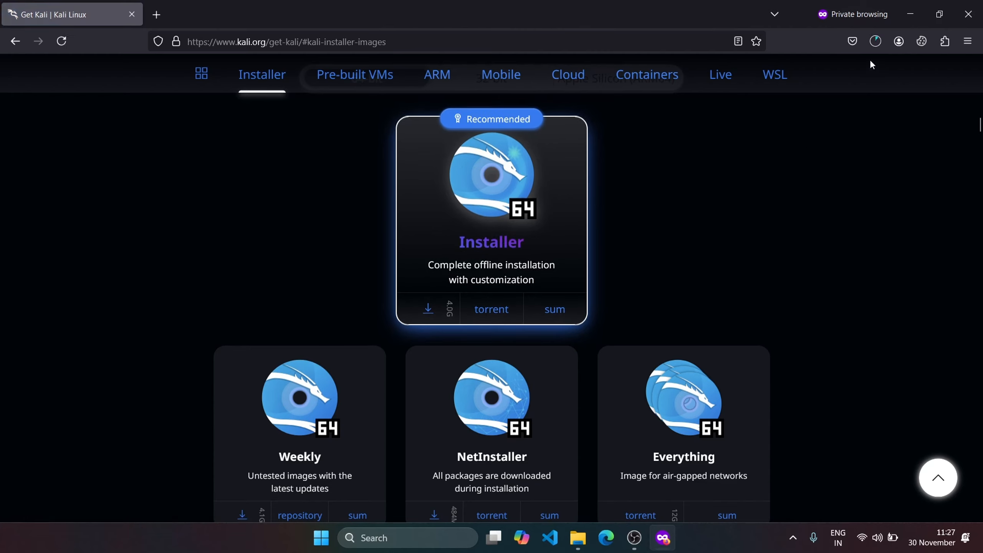
# - Check the browser's downloads and cancel the kali-linux-2024.3-installer-amd64.iso download
pyautogui.click(877, 47)
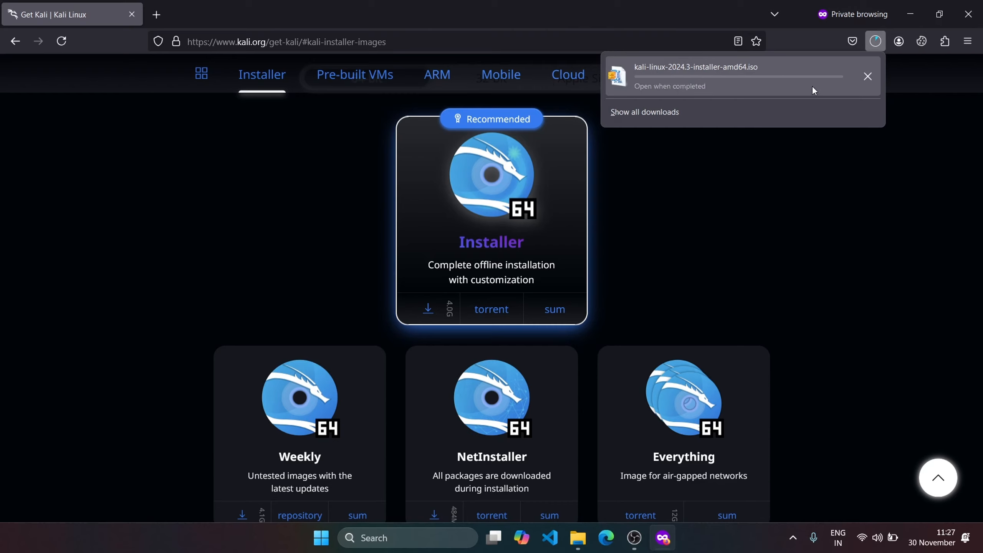
pyautogui.click(868, 77)
pyautogui.click(923, 200)
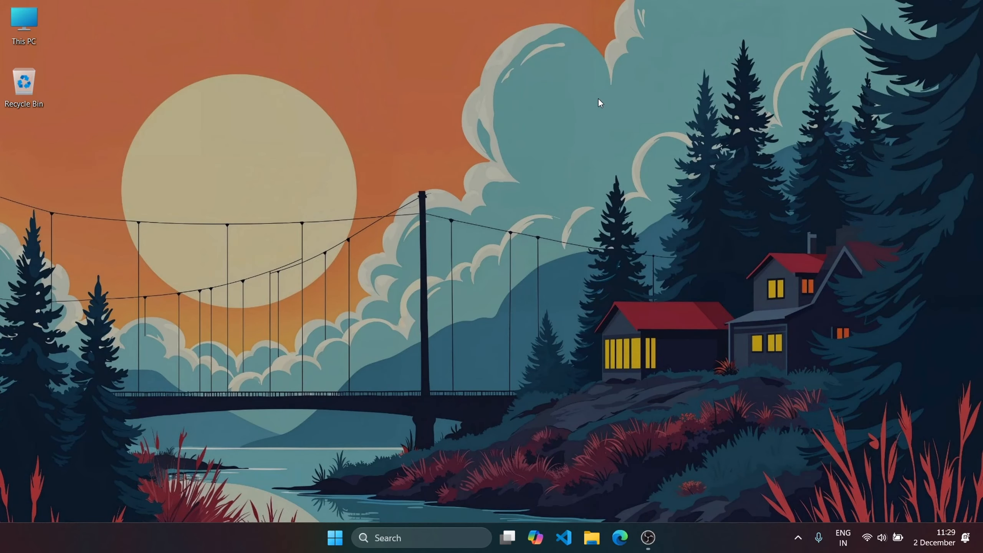
# - Switch to Oracle VM VirtualBox and begin creating a new virtual machine named kali
pyautogui.click(430, 538)
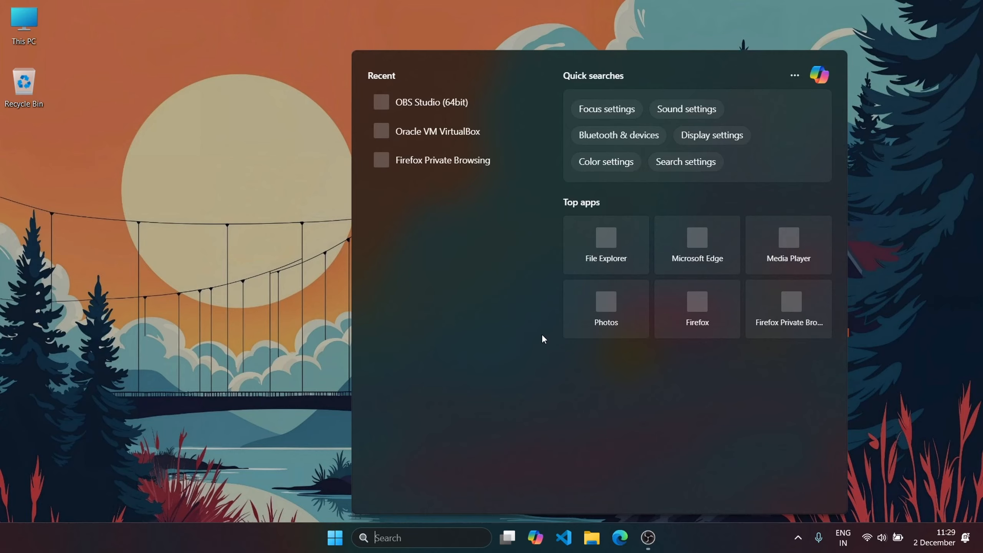
pyautogui.click(445, 131)
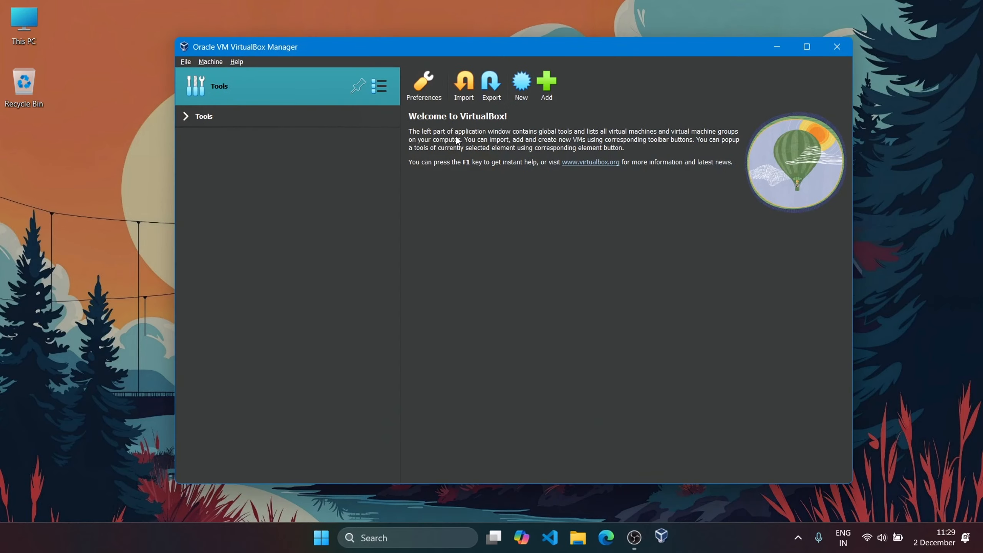
pyautogui.click(528, 95)
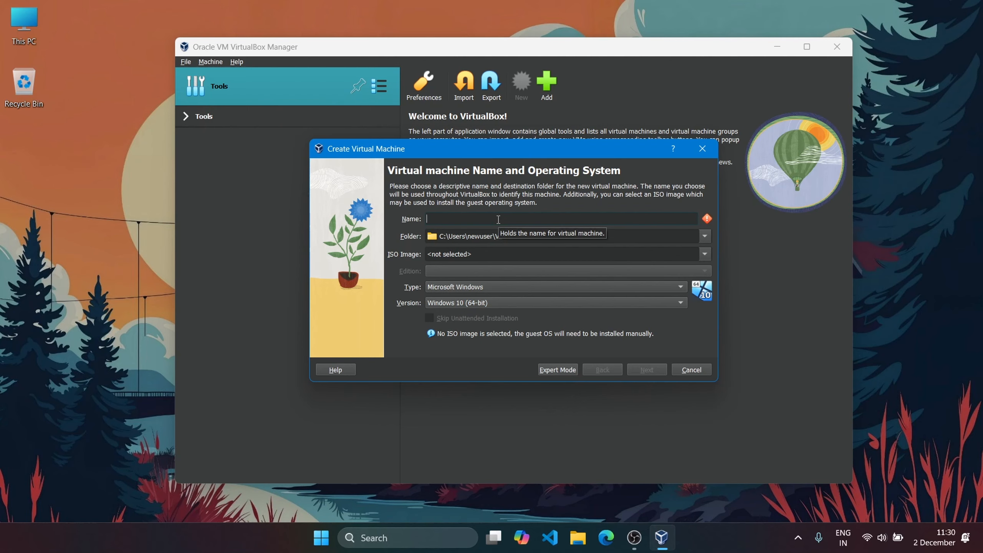
pyautogui.write('kali')
# - Set the new machine's destination folder to K:\Lab
pyautogui.click(631, 236)
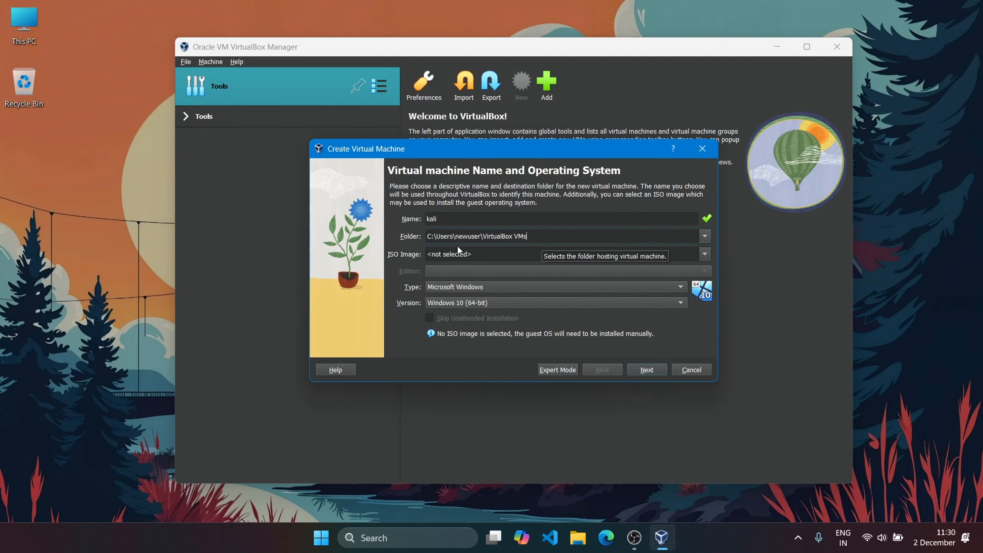
pyautogui.click(704, 236)
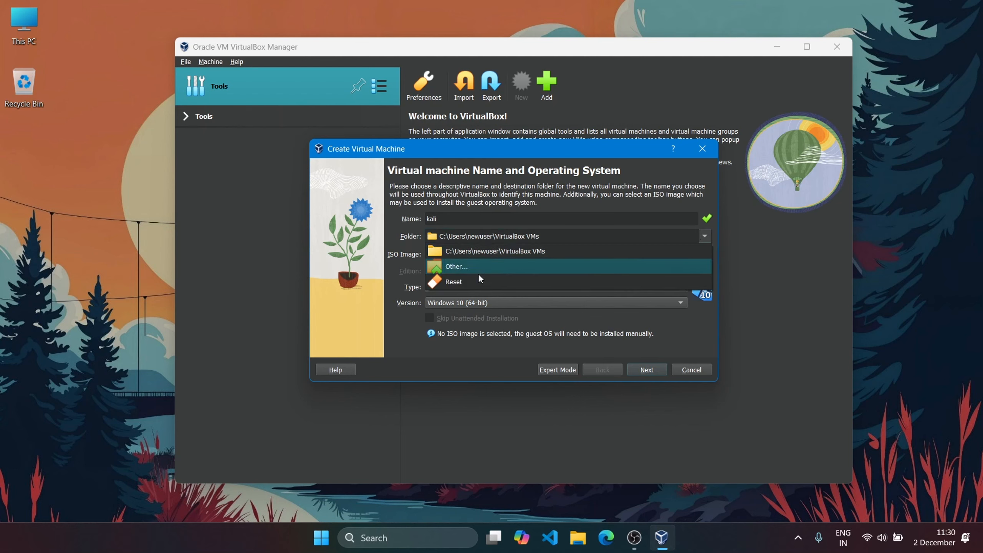
pyautogui.click(475, 263)
pyautogui.scroll(-5, 360, 282)
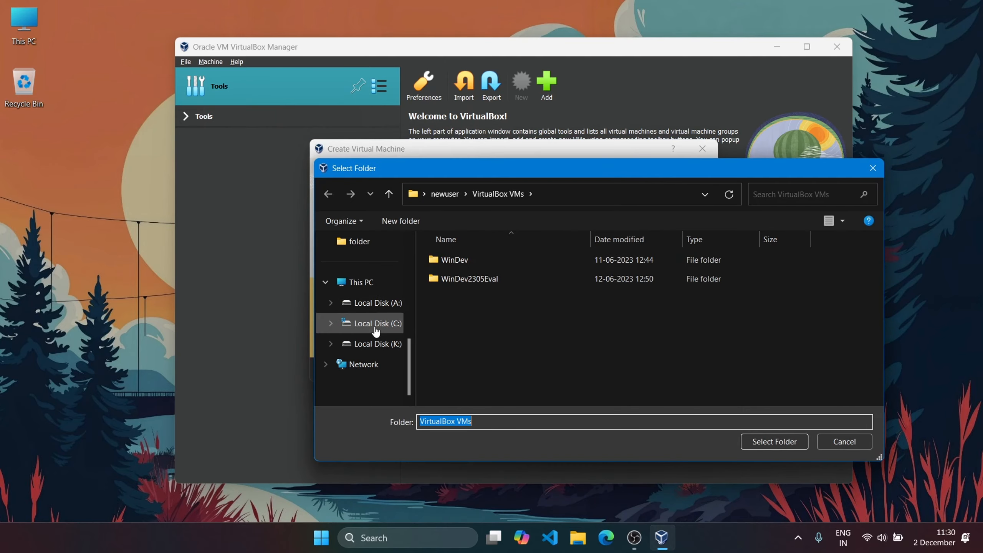
pyautogui.click(389, 344)
pyautogui.click(502, 279)
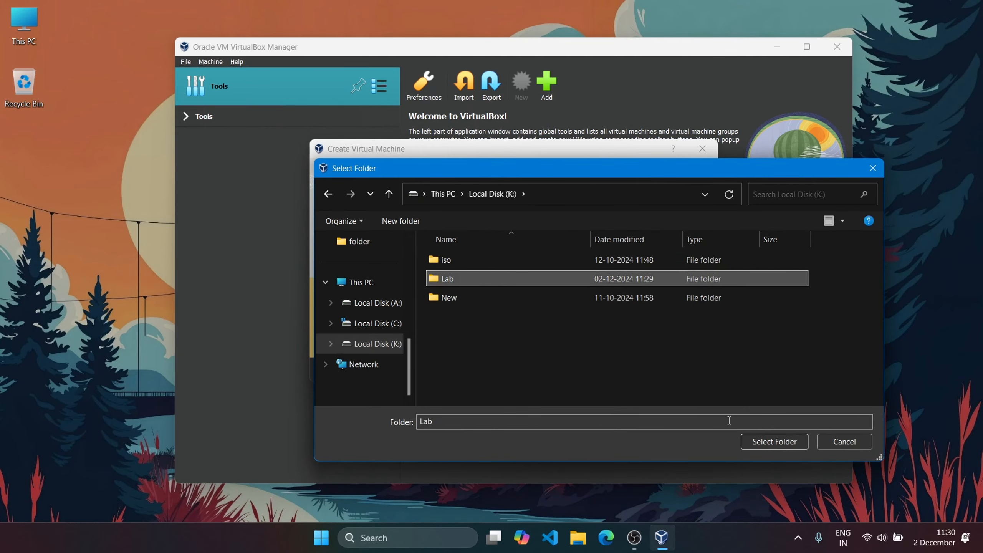
pyautogui.click(765, 446)
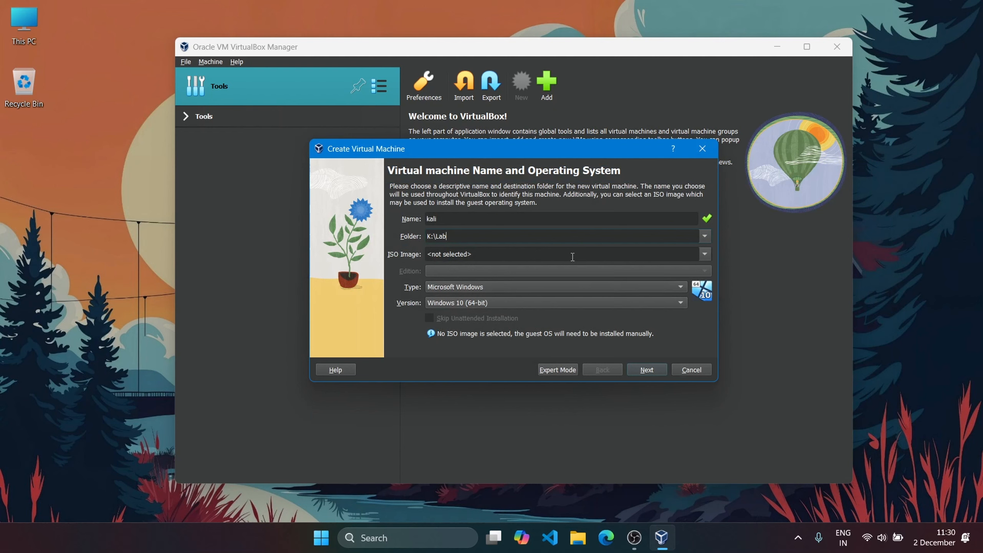
# - Select kali-linux-2024.2-installer-amd64.iso from the K:\Lab folder as the machine's ISO image
pyautogui.click(705, 254)
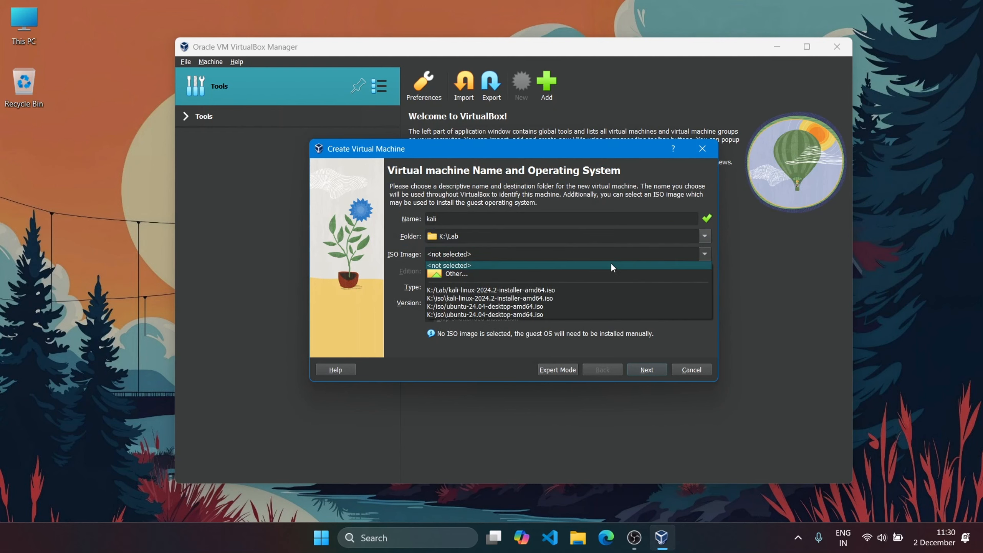
pyautogui.click(462, 272)
pyautogui.click(521, 259)
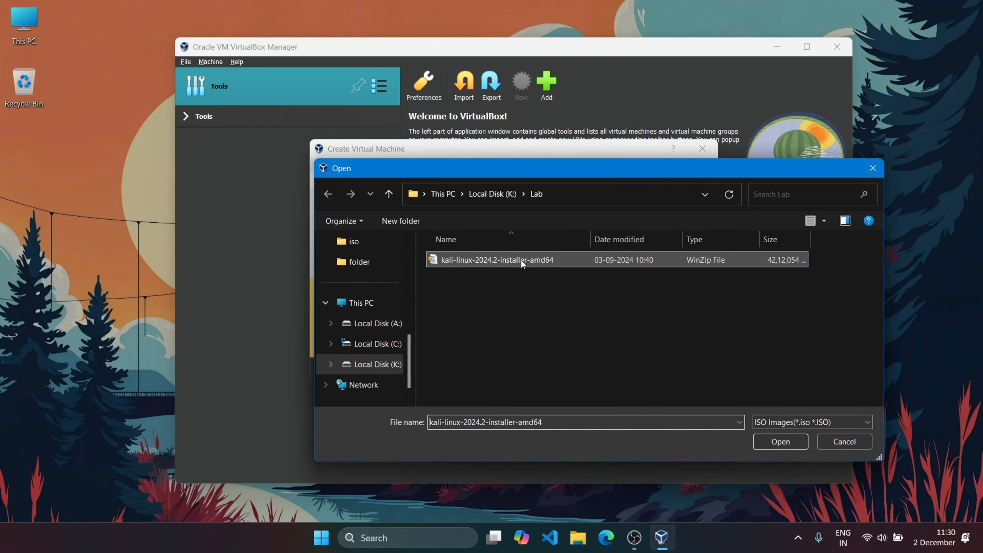
pyautogui.click(780, 442)
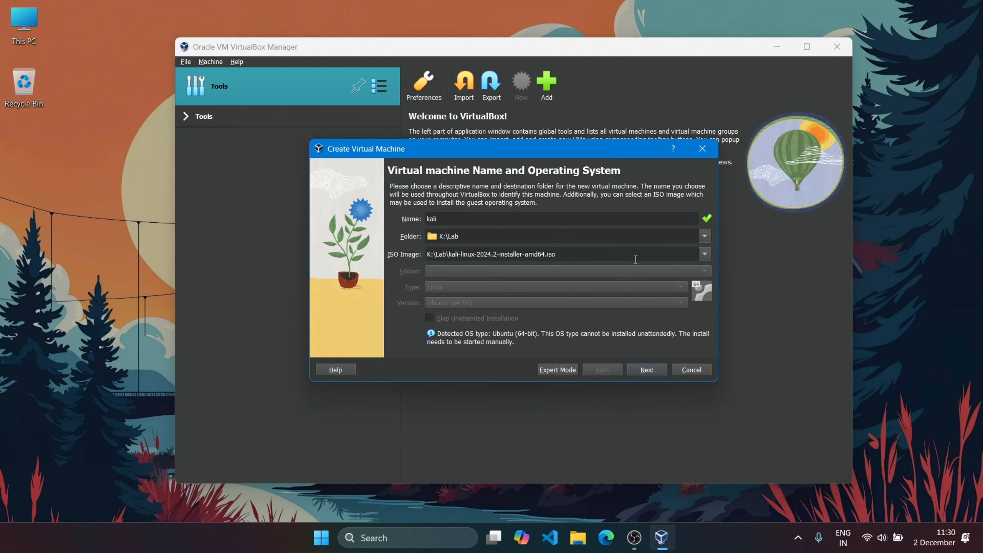
# - Set the virtual machine's base memory to 4096 MB and accept the hardware settings
pyautogui.click(653, 372)
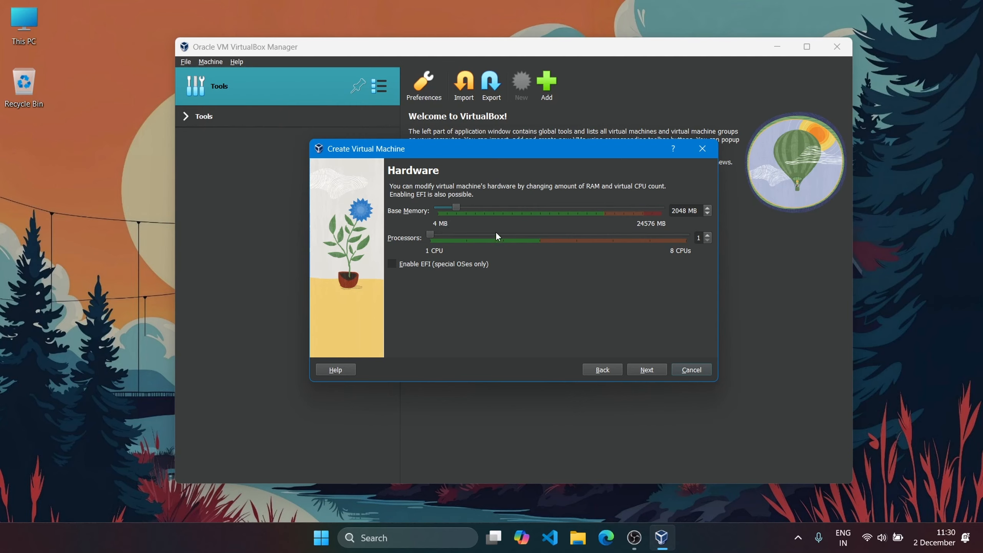
pyautogui.moveTo(456, 209); pyautogui.dragTo(476, 206)
pyautogui.click(645, 369)
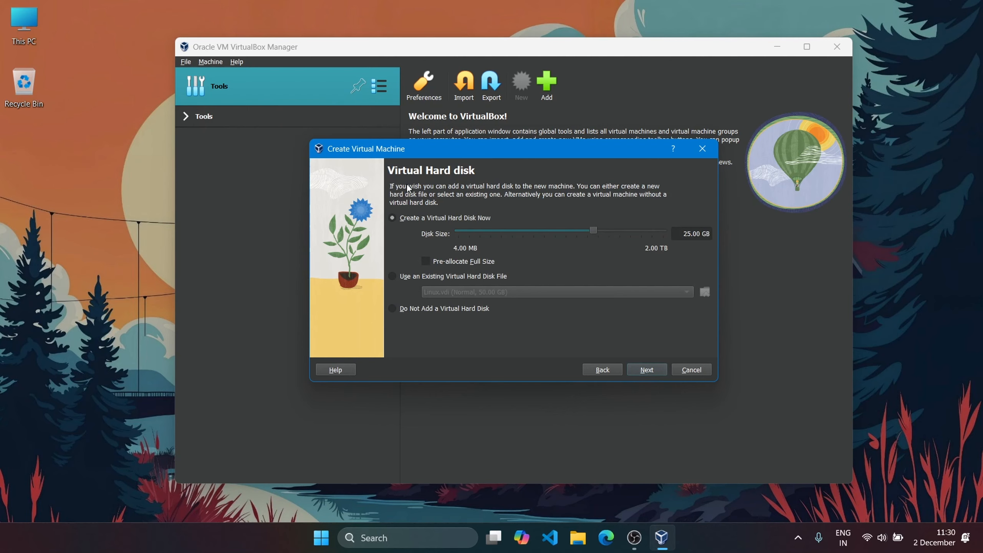
# - Set the new virtual hard disk's size to 50 GB and finish creating the virtual machine
pyautogui.click(688, 233)
pyautogui.press('BackSpace')
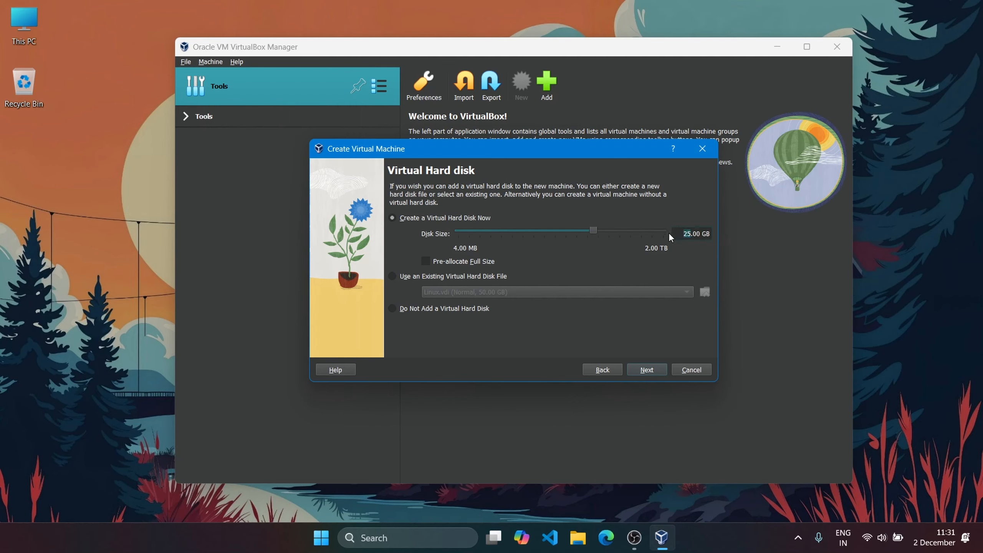
pyautogui.write('0')
pyautogui.click(650, 369)
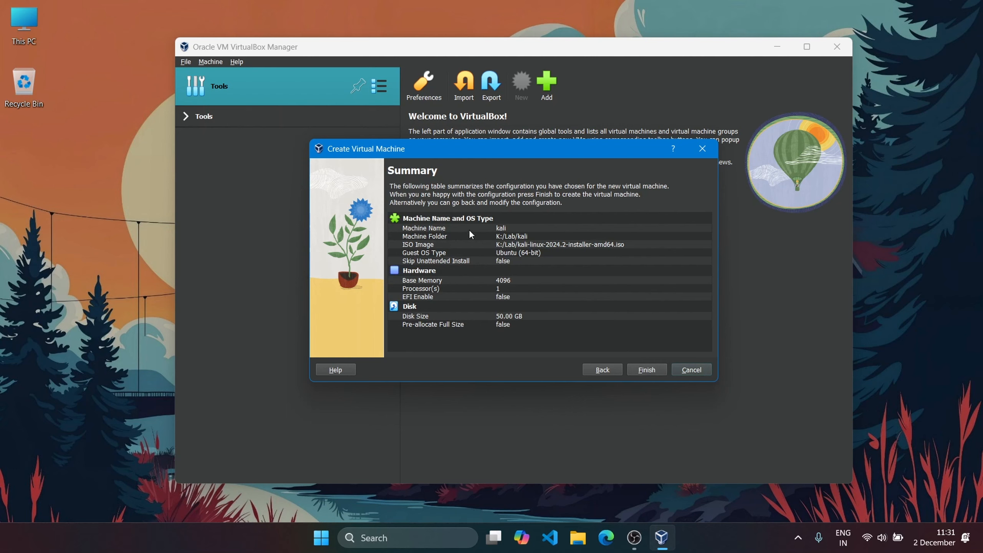
pyautogui.click(650, 368)
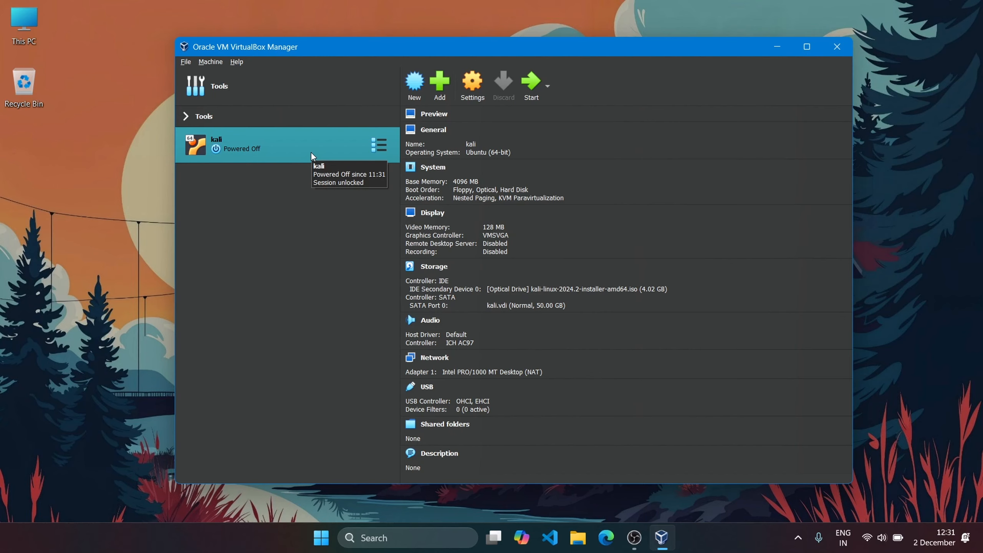
# - Open the kali machine's settings and review its Display and Network options
pyautogui.rightClick(312, 155)
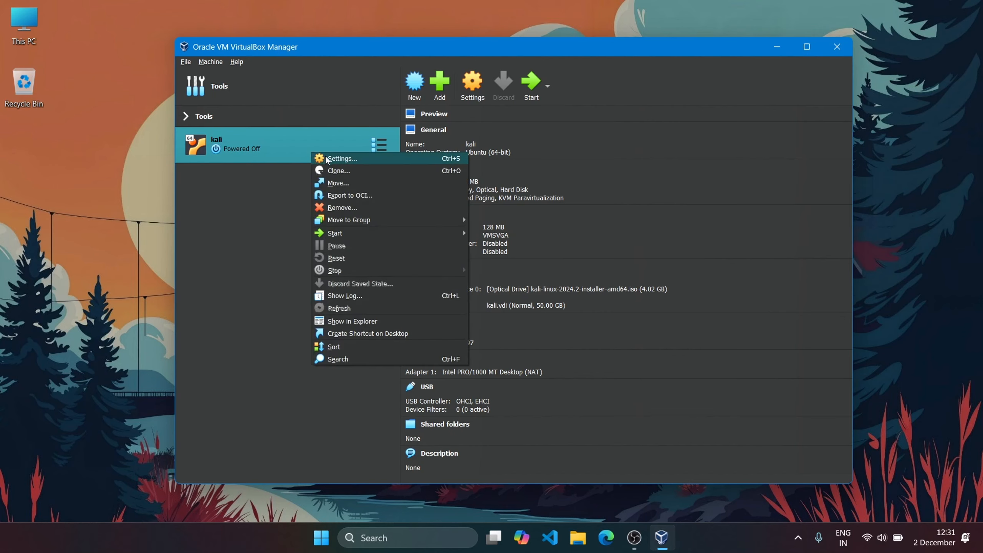
pyautogui.click(325, 157)
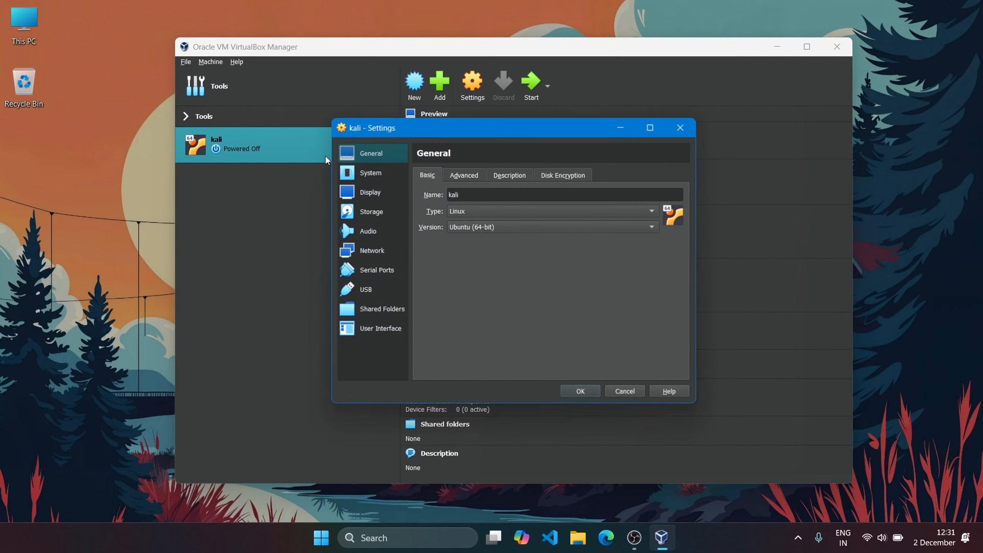
pyautogui.click(375, 192)
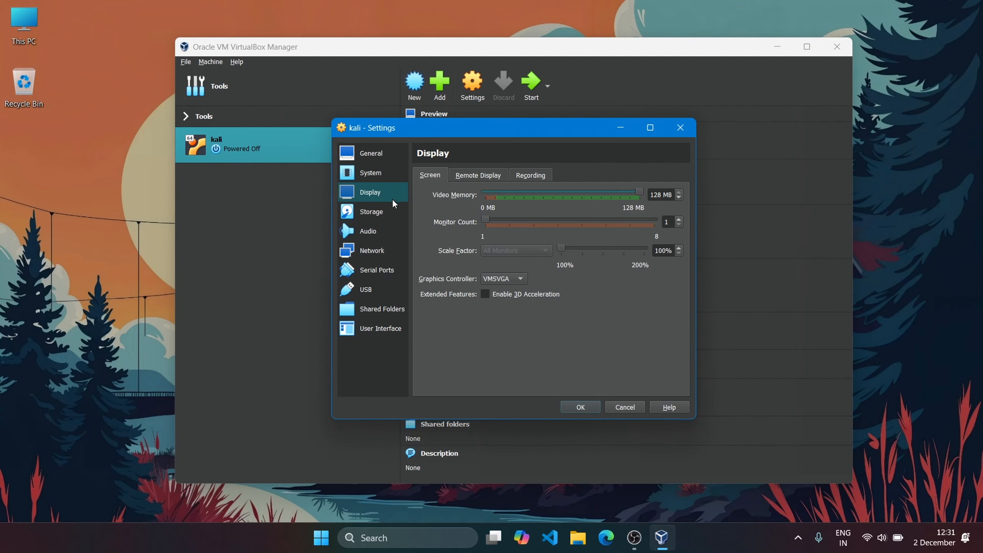
pyautogui.click(384, 251)
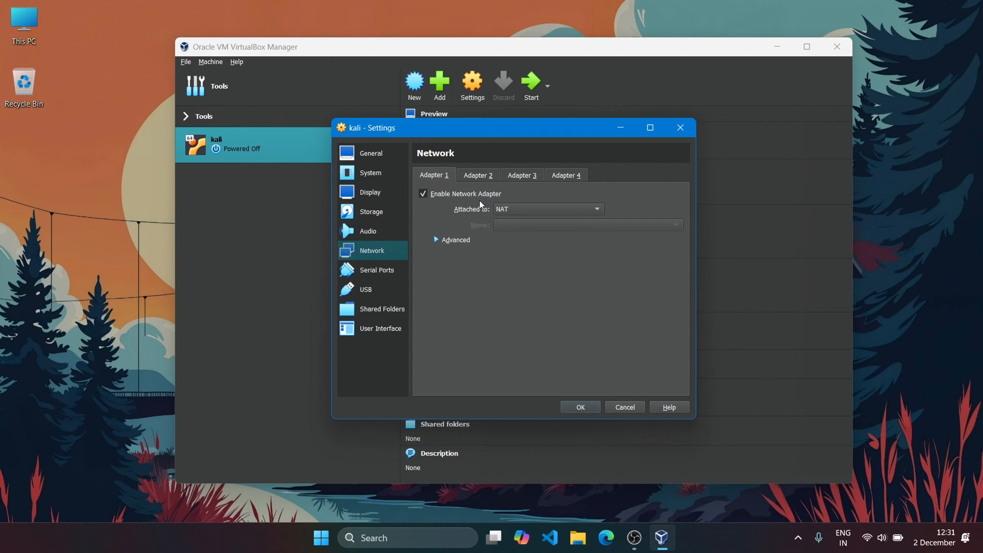
# - Try attaching network Adapter 1 to Bridged Adapter, return it to NAT, and accept the settings
pyautogui.click(517, 210)
pyautogui.click(525, 223)
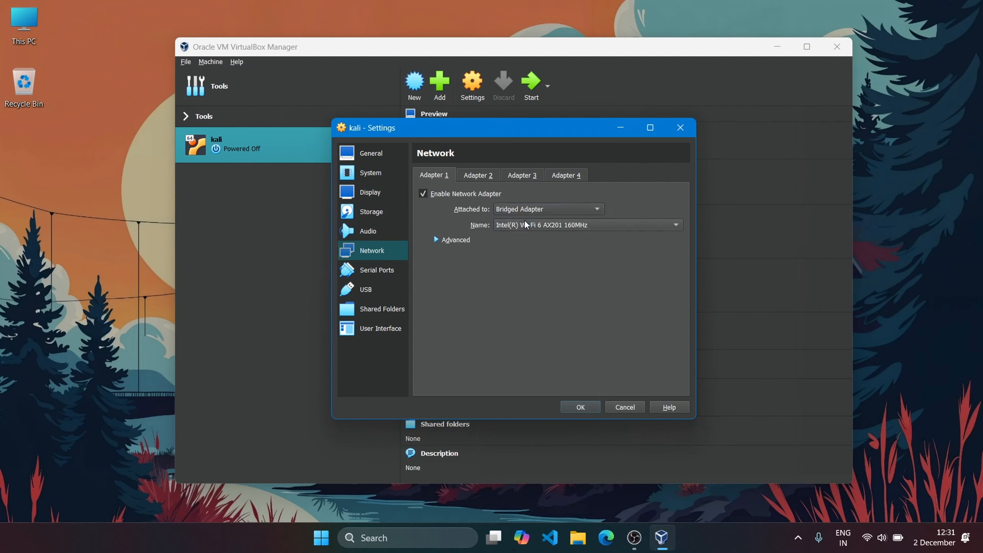
pyautogui.click(550, 210)
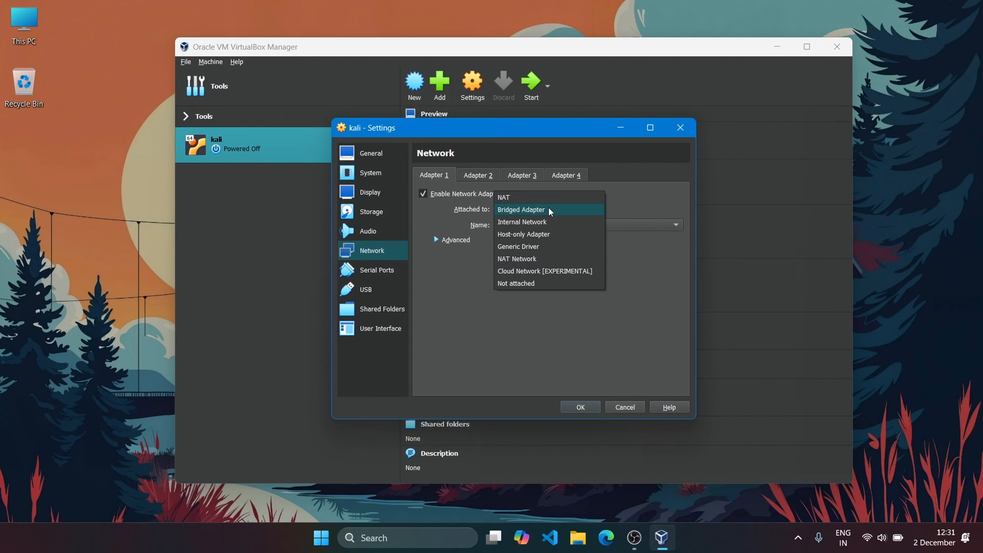
pyautogui.click(518, 199)
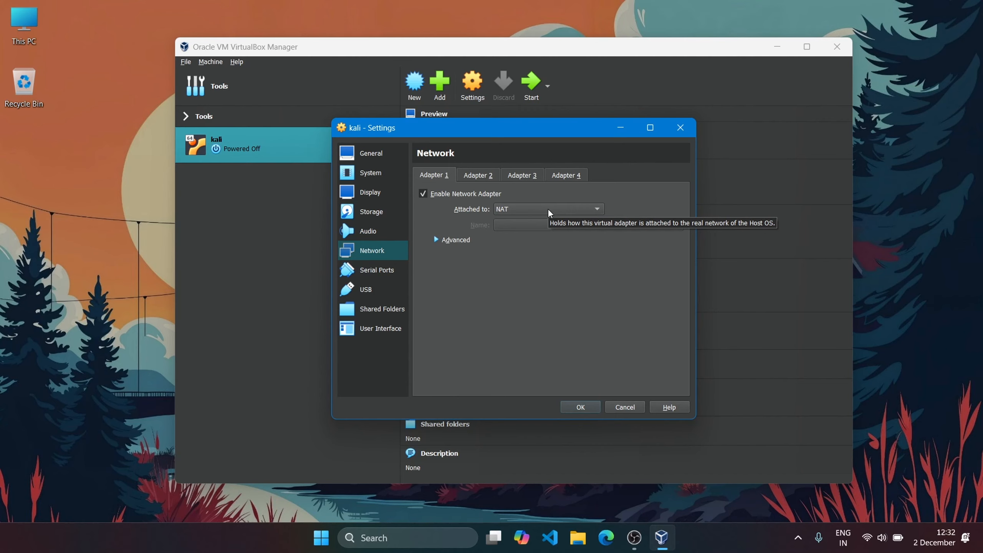
pyautogui.click(580, 407)
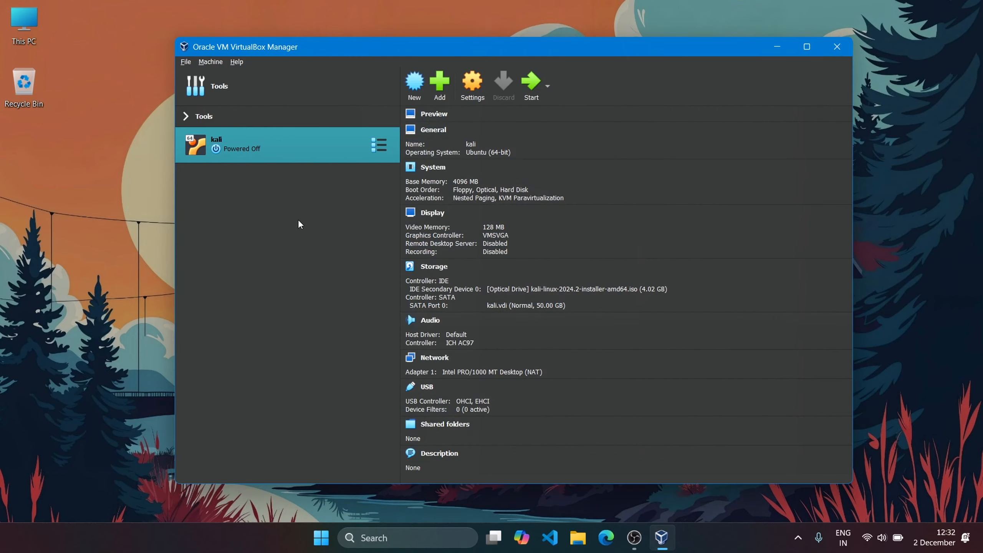
# - Start the kali virtual machine and launch Graphical install from the Kali Linux installer menu
pyautogui.click(531, 83)
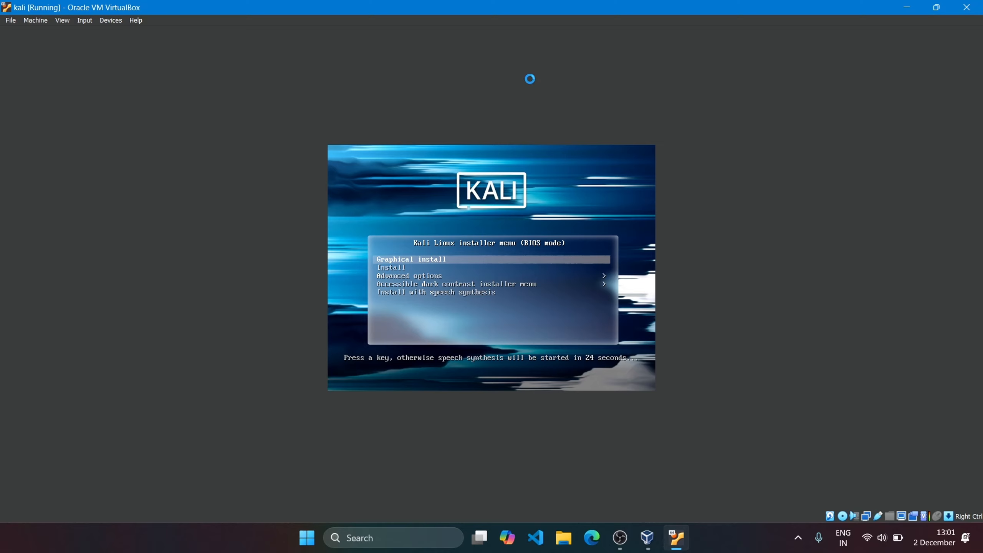
pyautogui.press('Return')
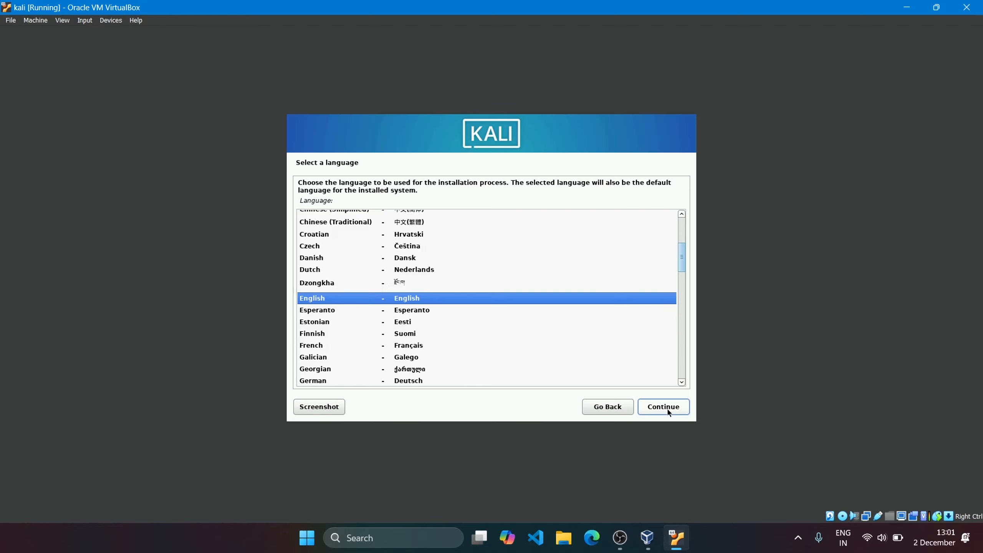
# - Choose English as the installation language and India as the location
pyautogui.click(668, 413)
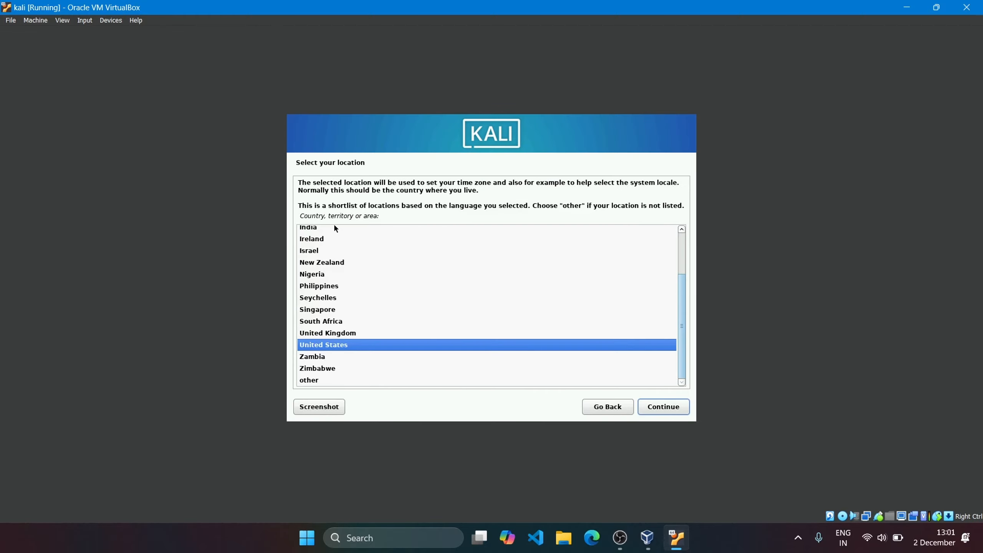
pyautogui.click(314, 229)
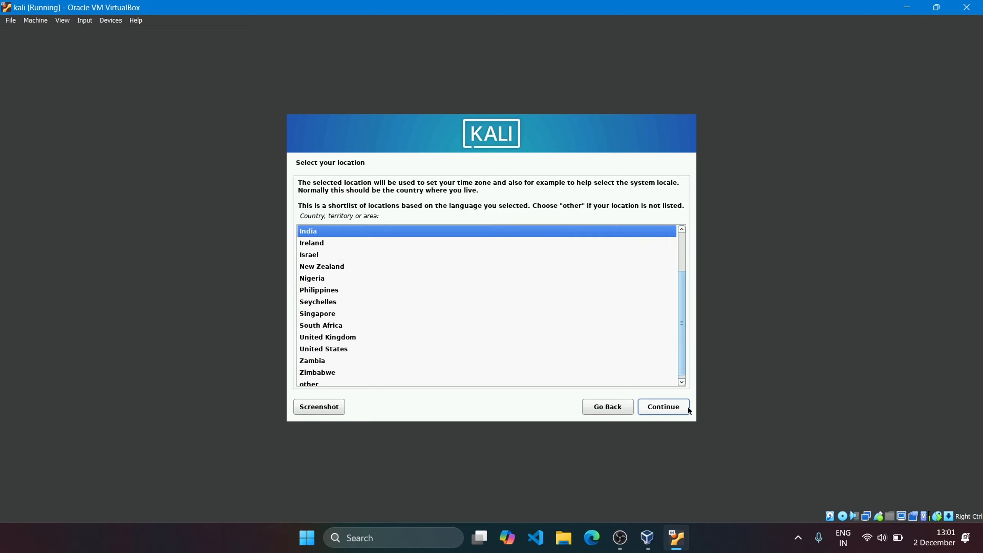
pyautogui.click(674, 407)
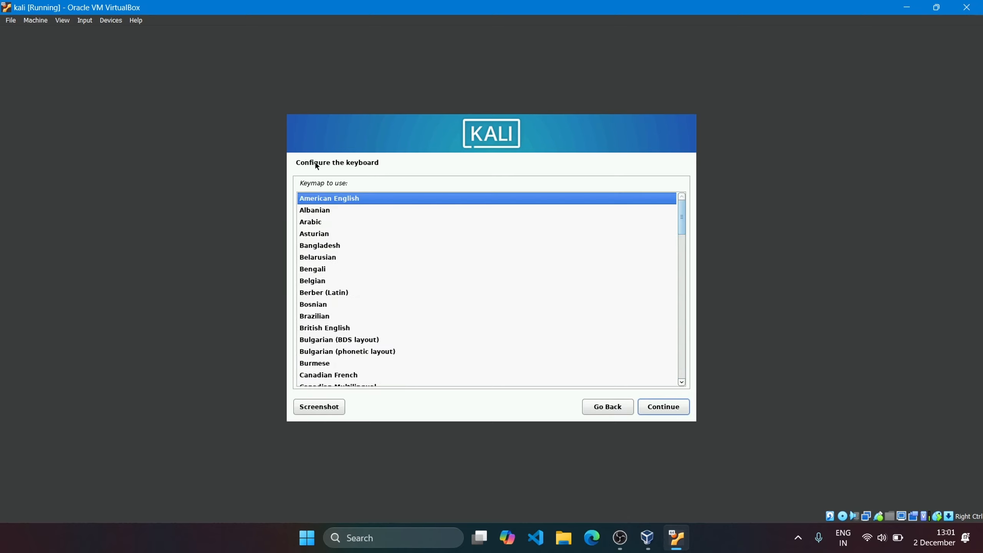
# - Choose British English as the keyboard keymap and continue the installation
pyautogui.click(344, 329)
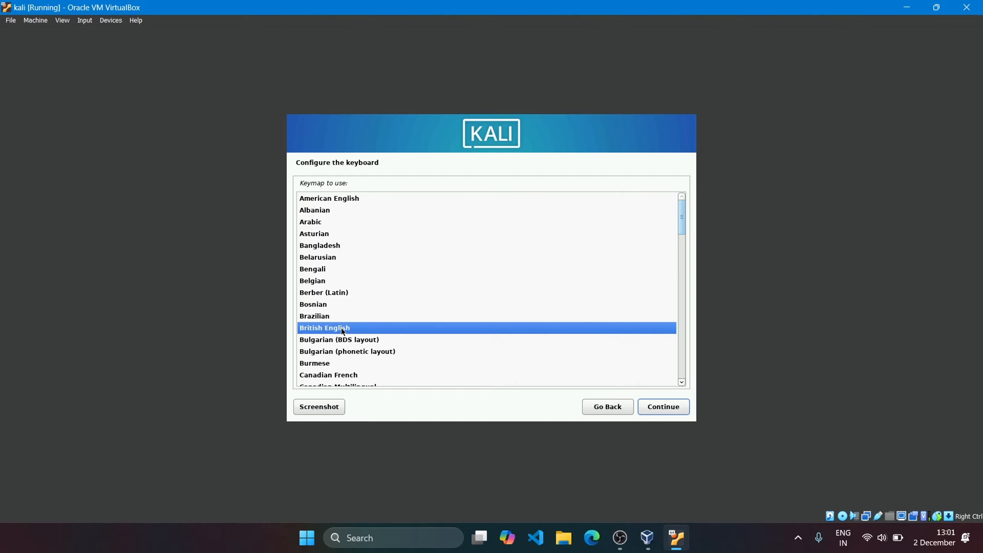
pyautogui.click(663, 411)
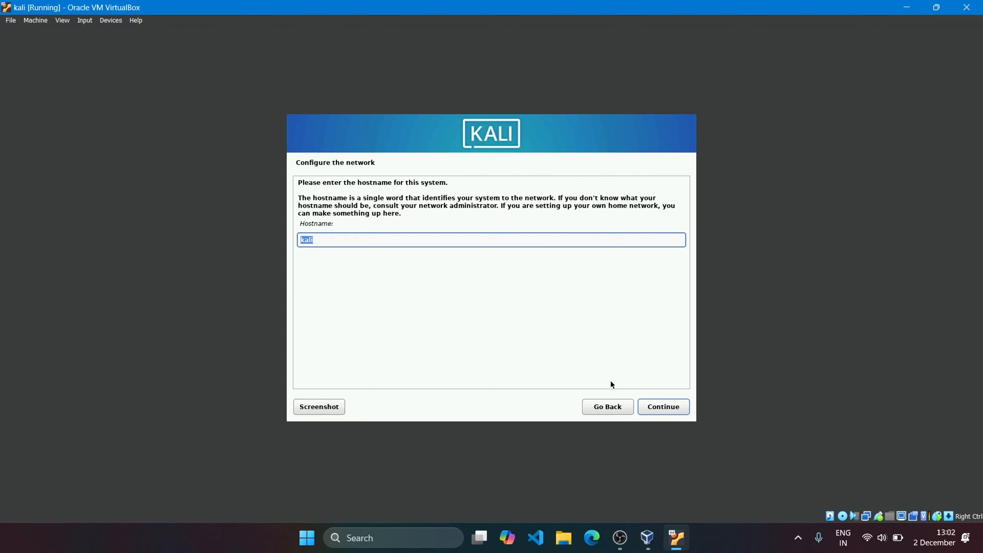
# - Accept kali as the system's hostname and enter a domain name for the network configuration
pyautogui.click(649, 407)
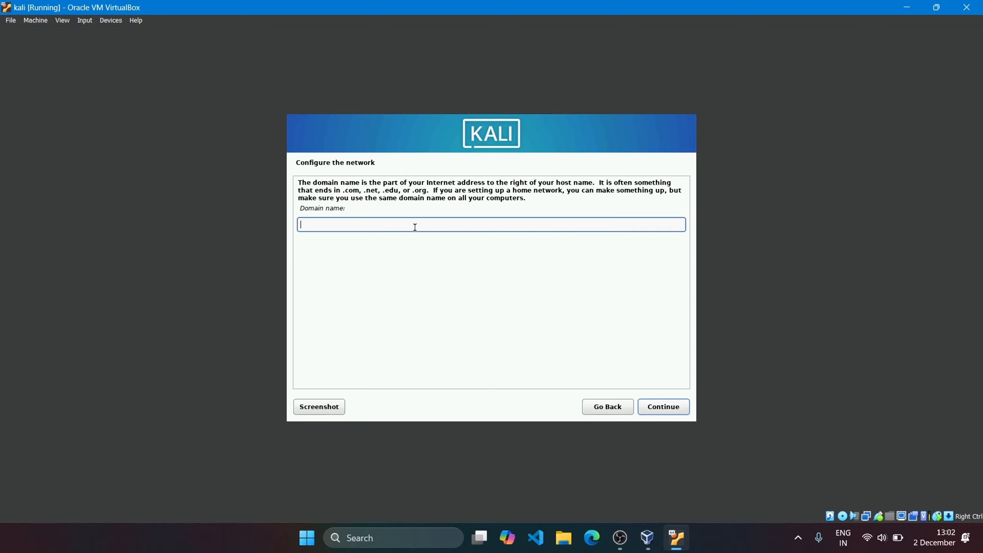
pyautogui.write('kali')
pyautogui.click(659, 405)
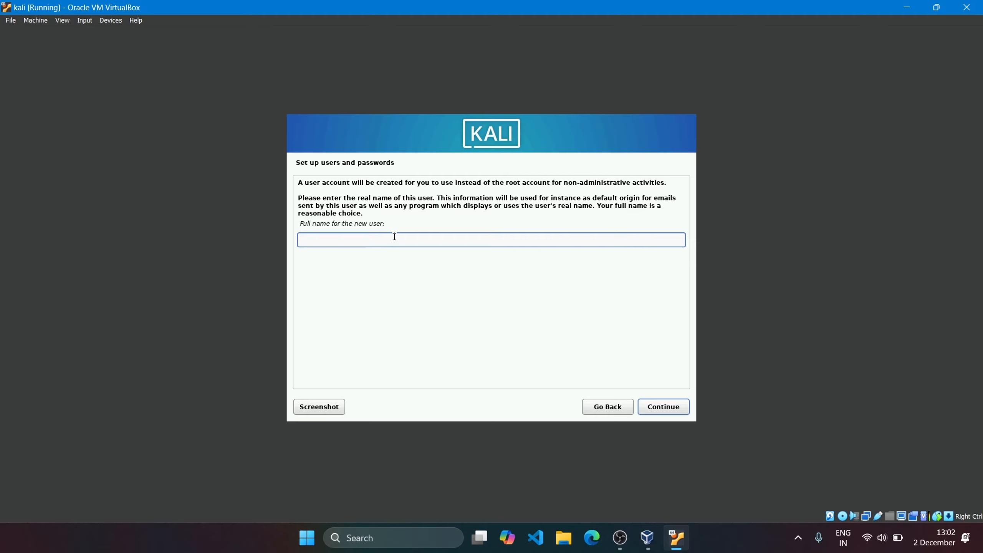
# - Enter kali as the new user's full name and as the account username
pyautogui.write('kali')
pyautogui.click(682, 407)
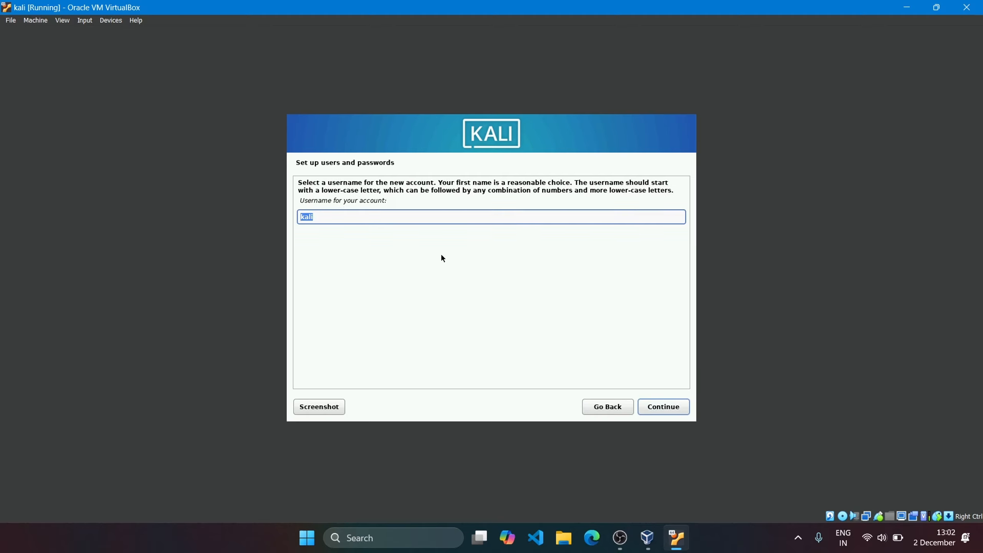
pyautogui.click(355, 219)
pyautogui.doubleClick(355, 218)
pyautogui.write('kali')
pyautogui.click(667, 407)
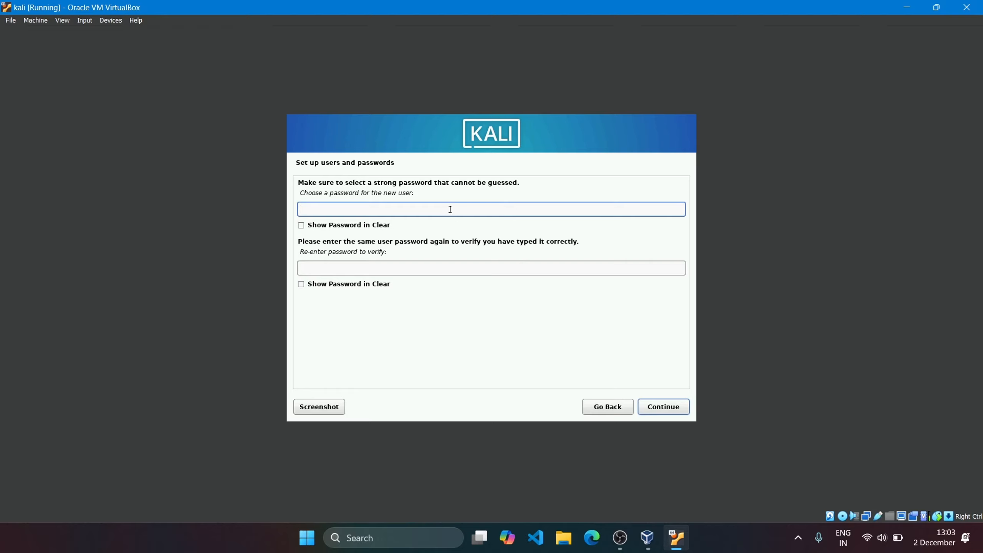
# - Enter the new user's account password, repeat it for verification, and submit it
pyautogui.write('kali')
pyautogui.click(417, 266)
pyautogui.write('kal')
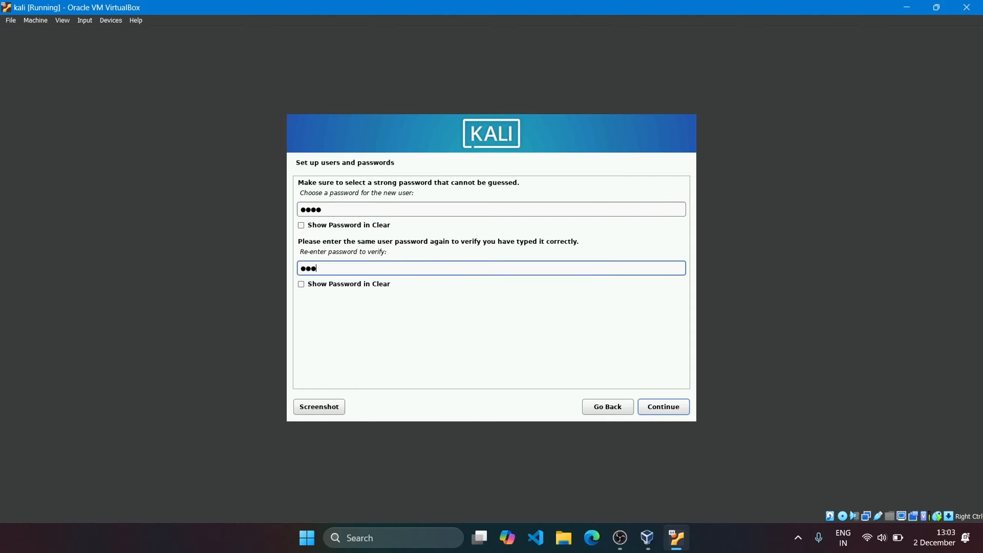
pyautogui.write('i')
pyautogui.click(675, 410)
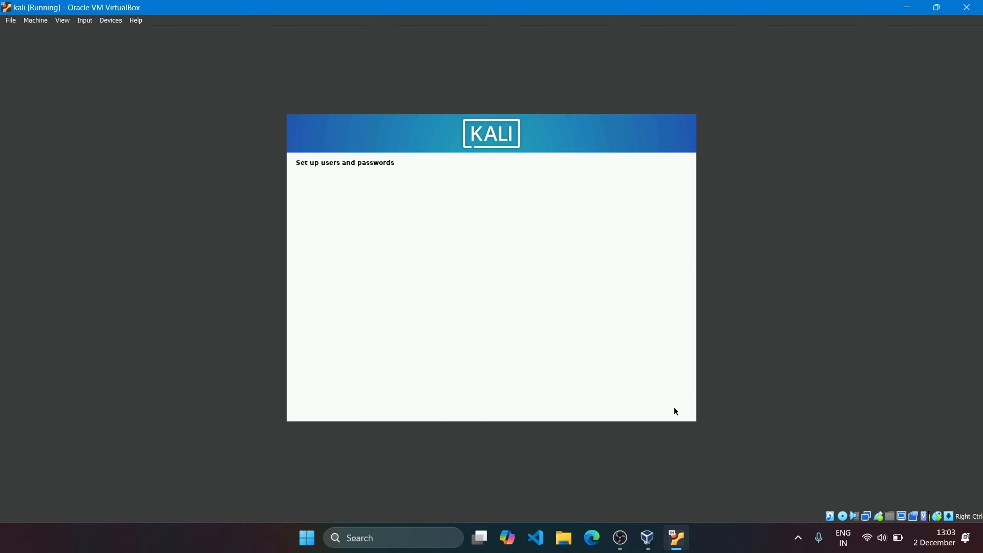